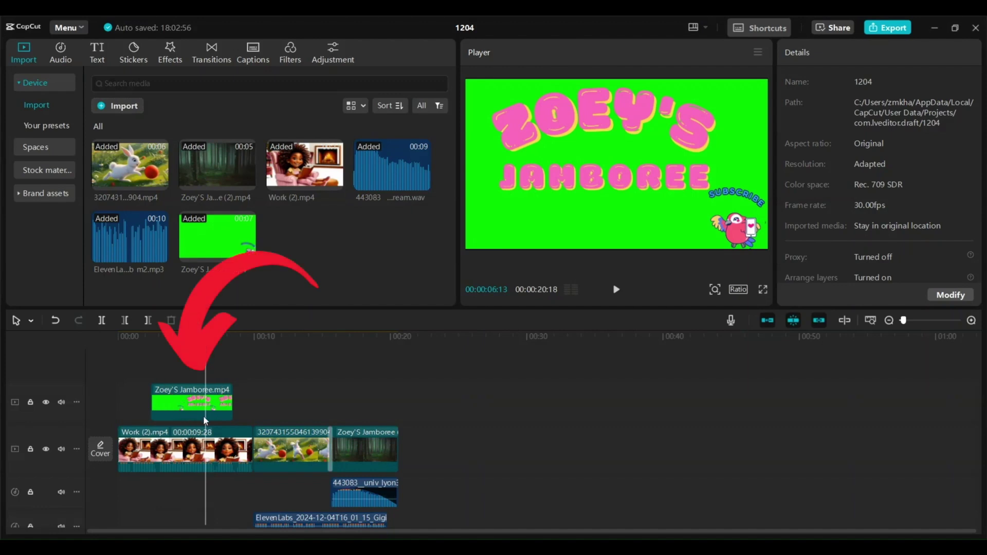
- Chroma-key the green out of the Zoey's Jamboree title clip and tune the Intensity
left_click(182, 404)
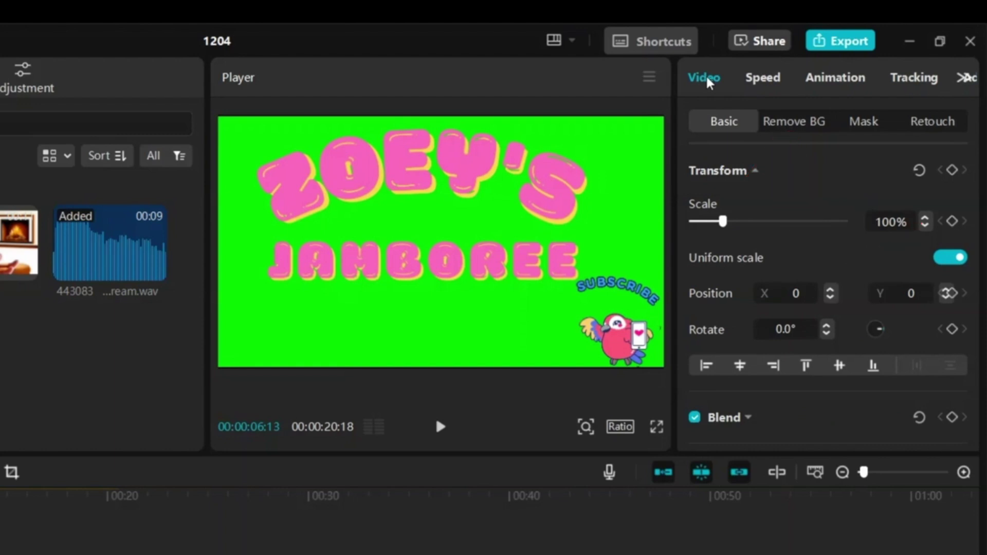
left_click(810, 123)
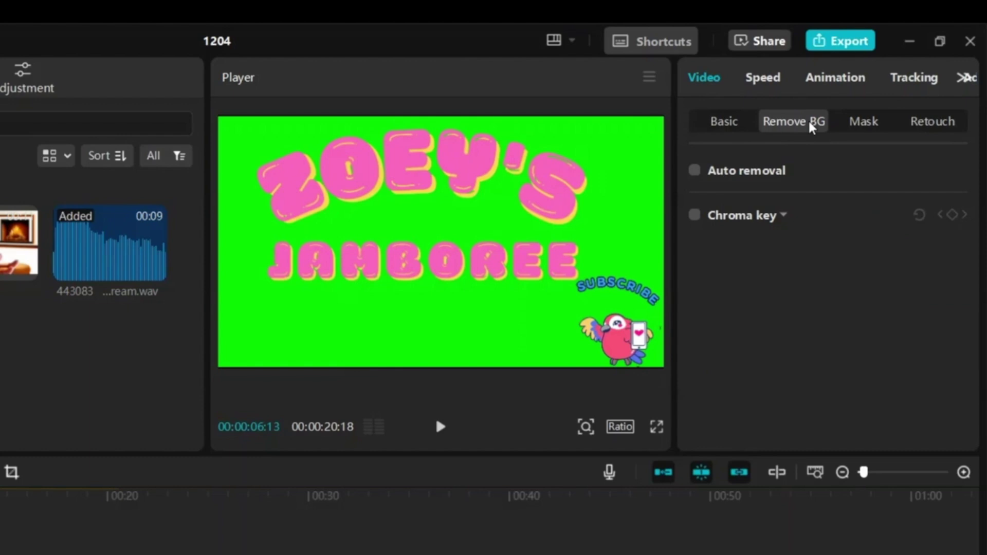
left_click(695, 215)
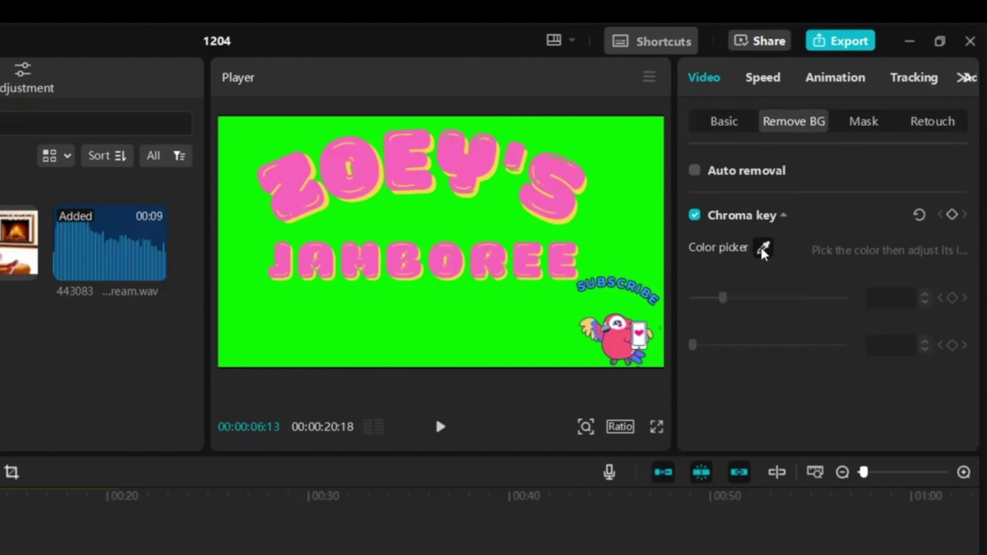
left_click(762, 252)
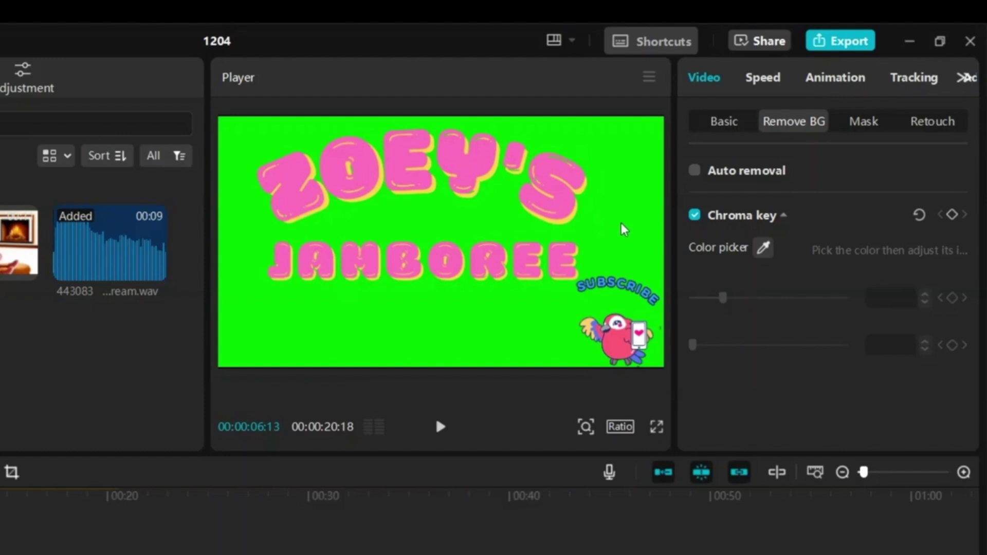
left_click(763, 251)
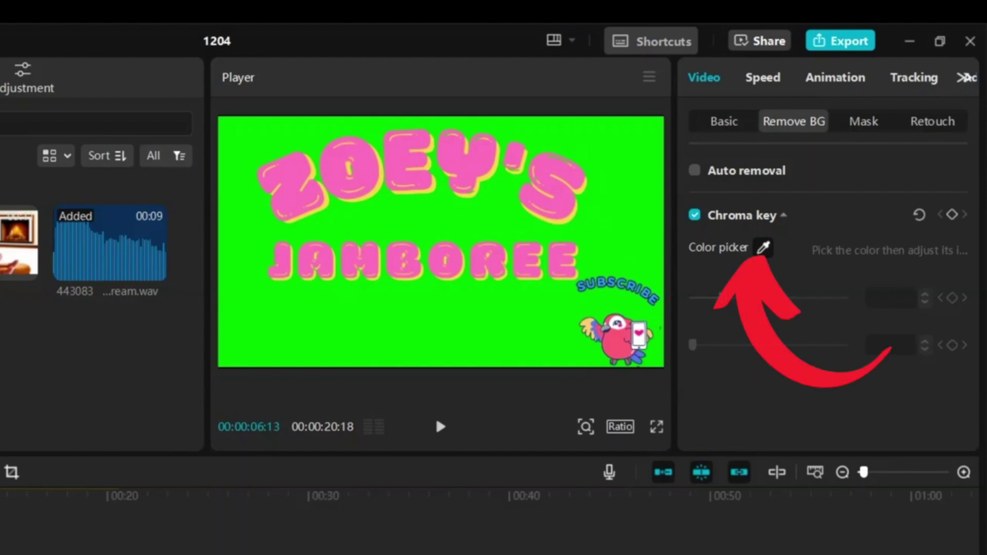
left_click(627, 226)
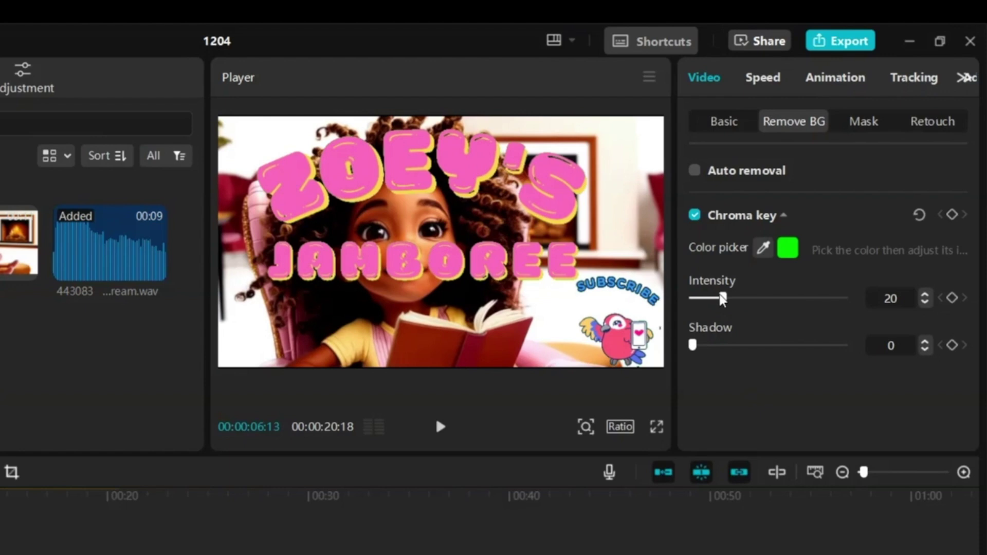
mouse_move(720, 300)
left_mouse_down()
mouse_move(841, 299)
mouse_move(695, 307)
mouse_move(724, 307)
left_mouse_up()
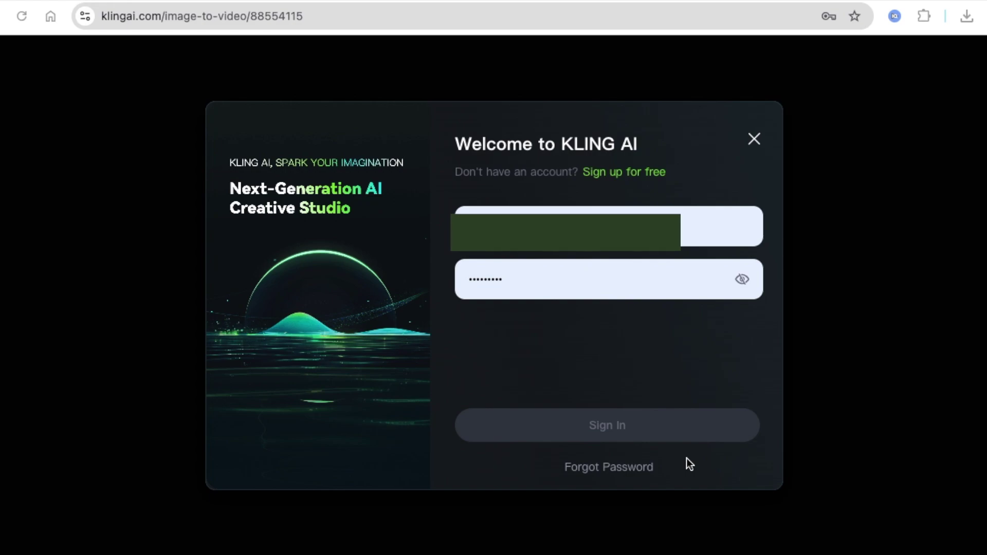
- Submit the Kling AI sign-in and solve the slider puzzle verification
left_click(620, 429)
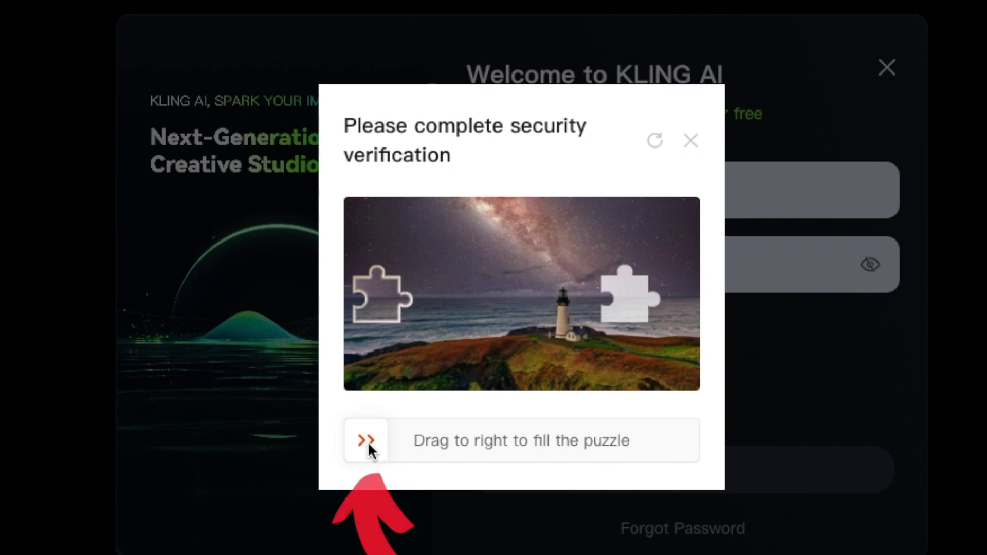
left_click_drag(366, 439, 607, 463)
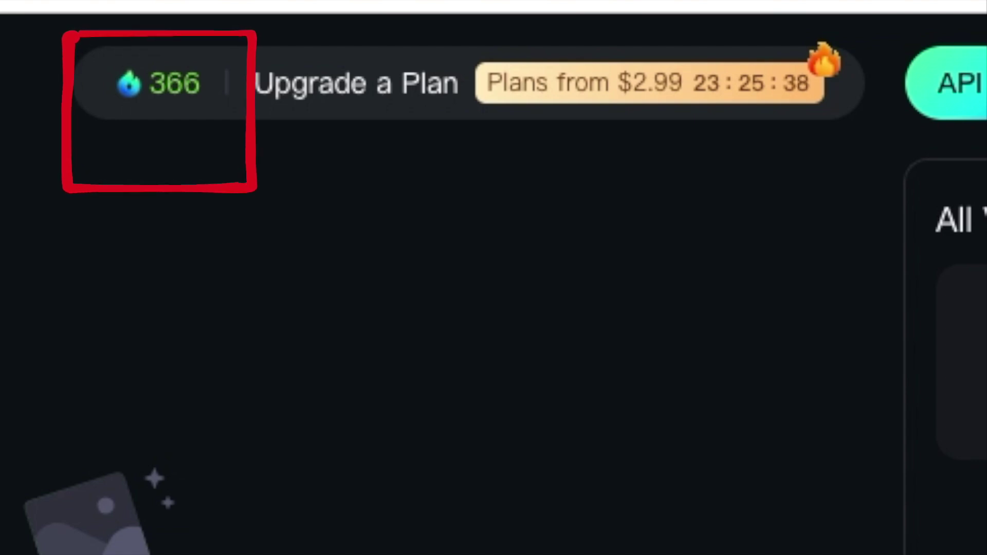
- Bring up the 5-second curly-haired girl video and its Lip Sync dialog
mouse_move(161, 117)
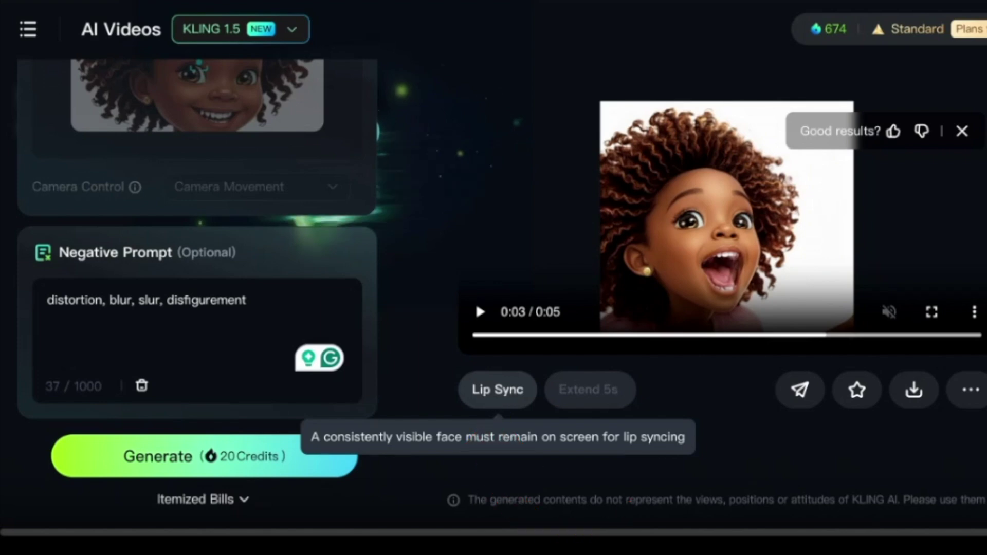
left_click(486, 393)
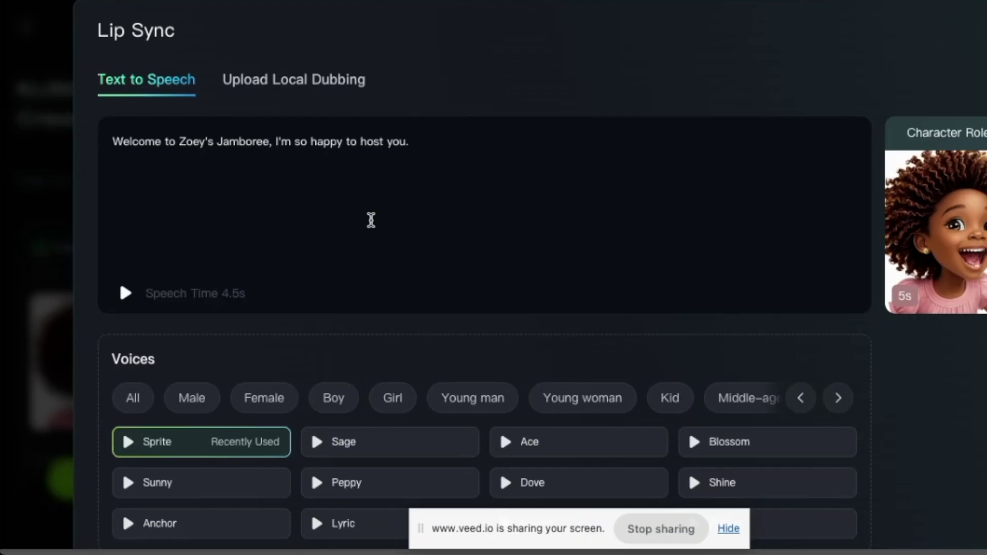
- Check the welcome script, confirming Text to Speech rather than local audio upload
left_click(322, 201)
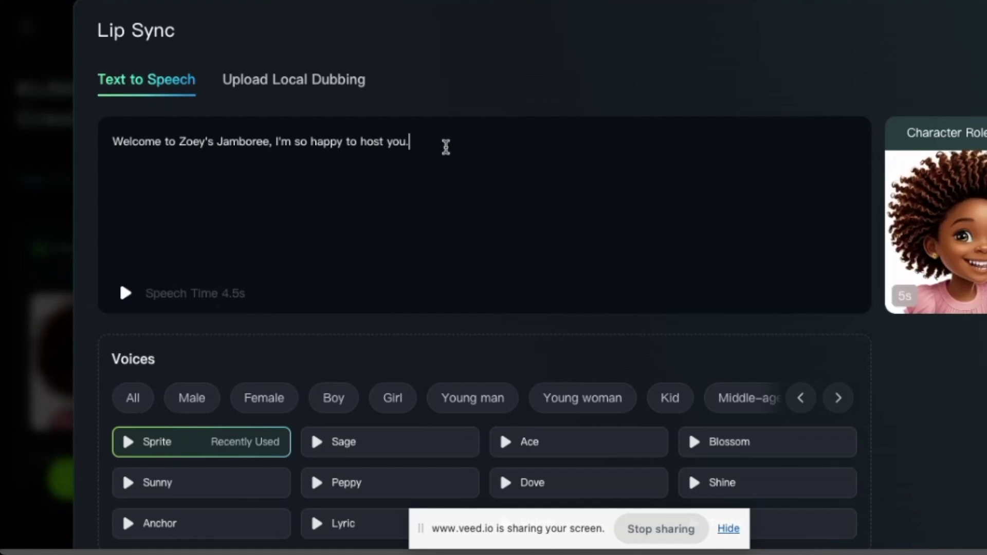
left_click(290, 92)
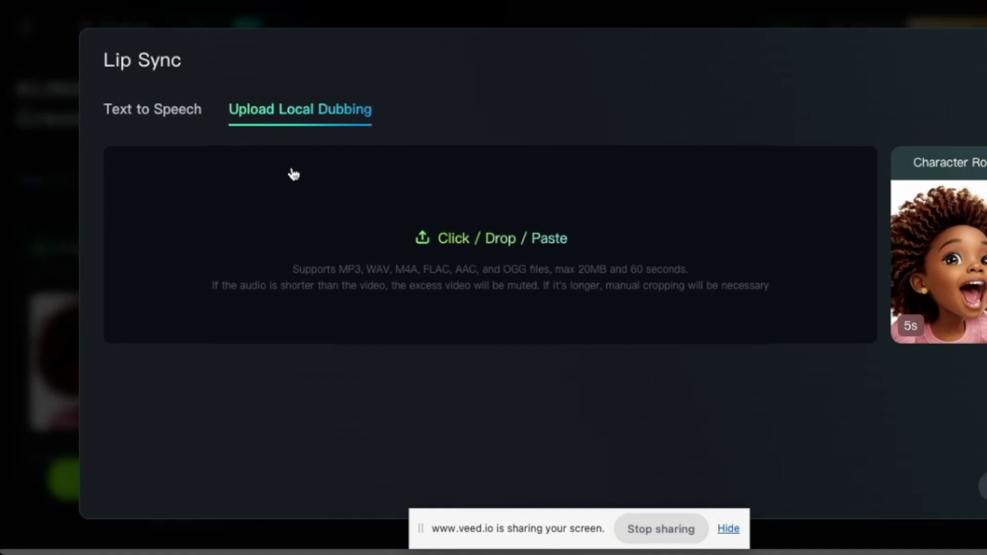
left_click(134, 114)
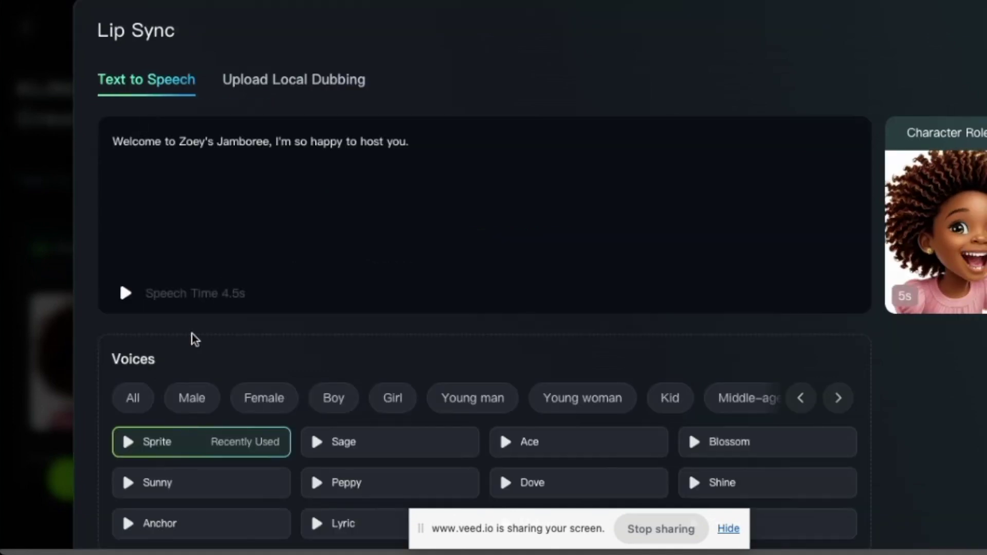
scroll(192, 339, "down", 2)
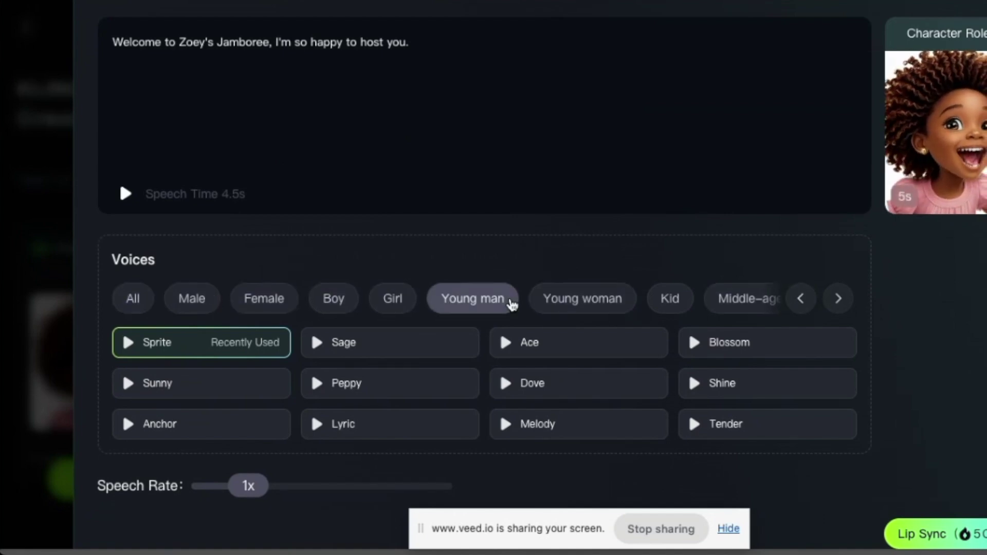
- Preview the Sprite voice reading the welcome script, then filter voices by category
left_click(127, 345)
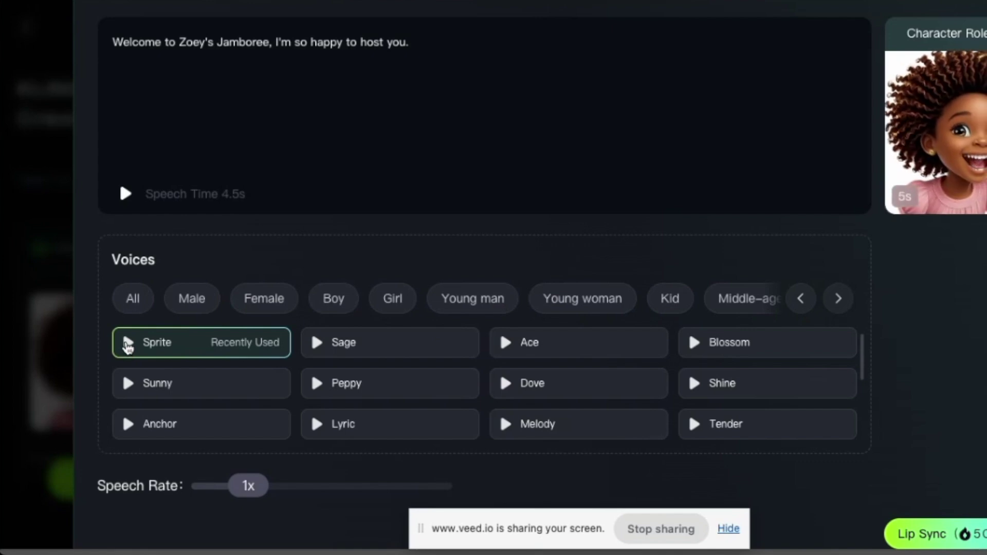
scroll(154, 370, "down", 5)
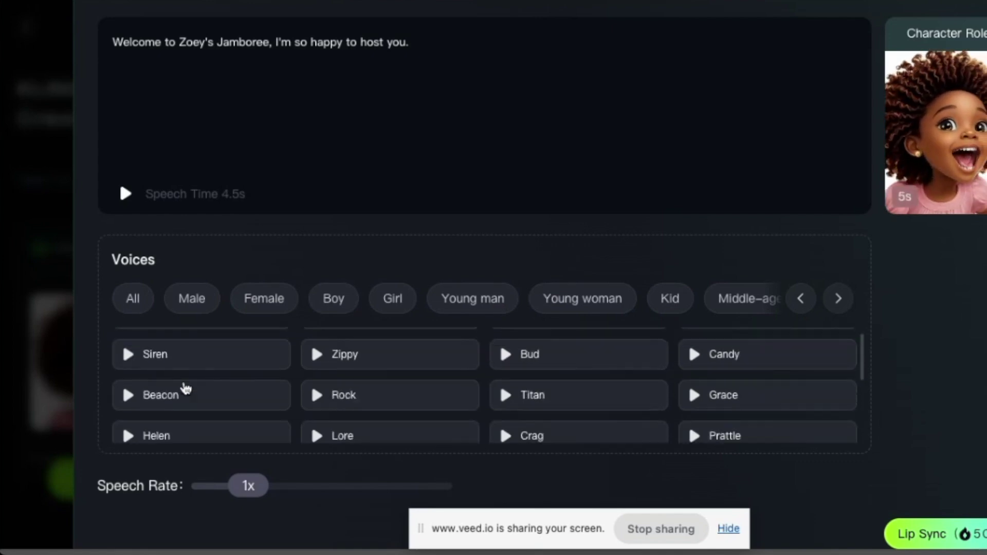
scroll(185, 386, "down", 1)
scroll(211, 391, "up", 5)
scroll(214, 486, "up", 1)
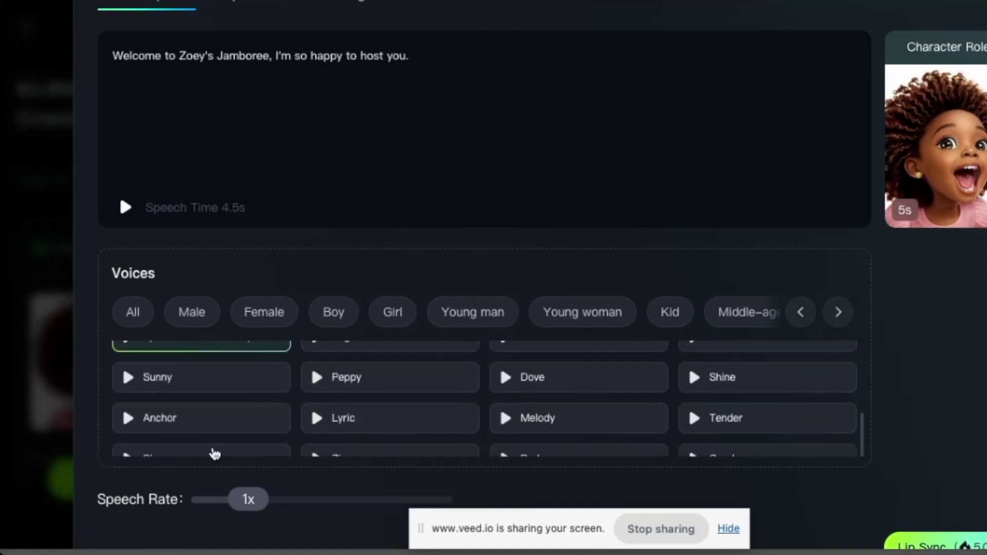
scroll(215, 453, "up", 2)
scroll(181, 460, "up", 1)
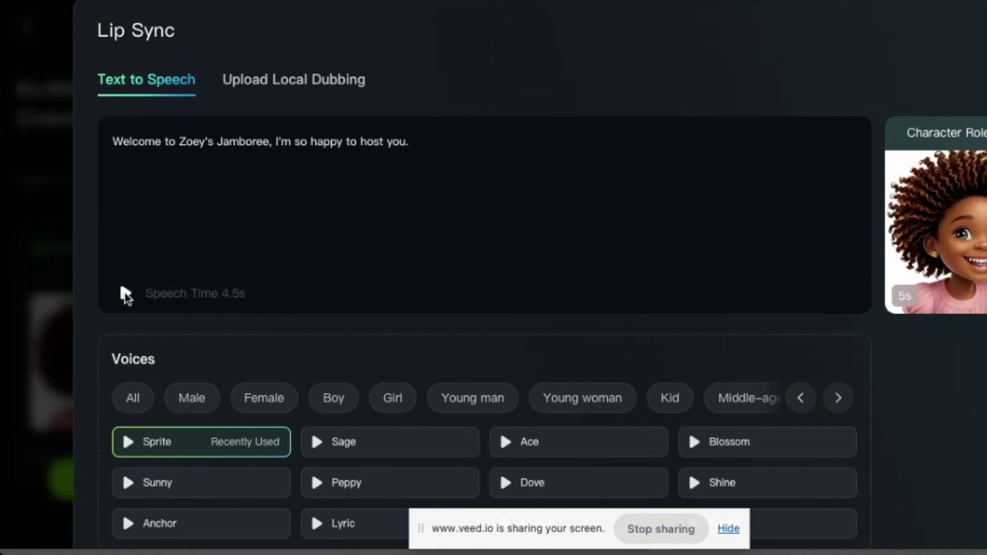
left_click(127, 294)
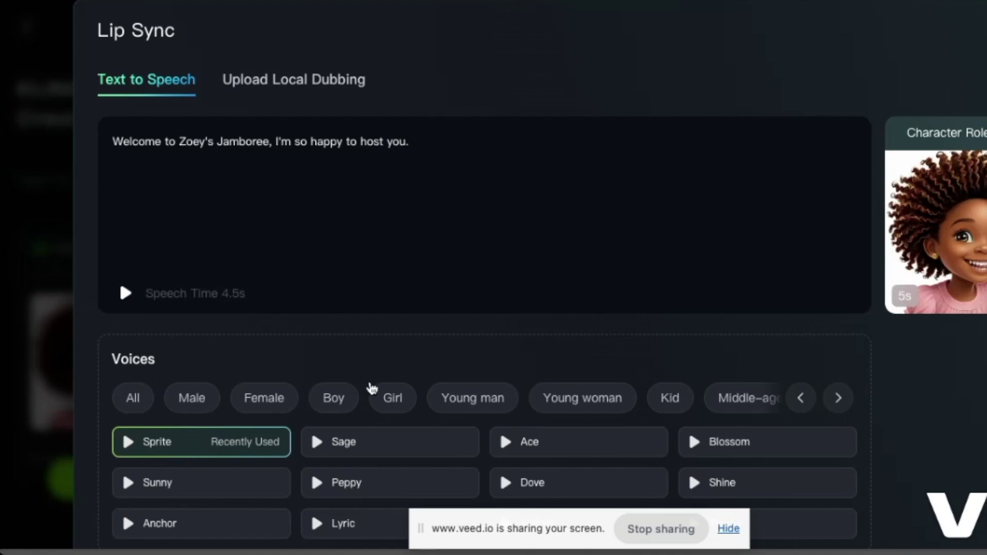
scroll(371, 389, "down", 1)
scroll(370, 396, "down", 2)
left_click(264, 281)
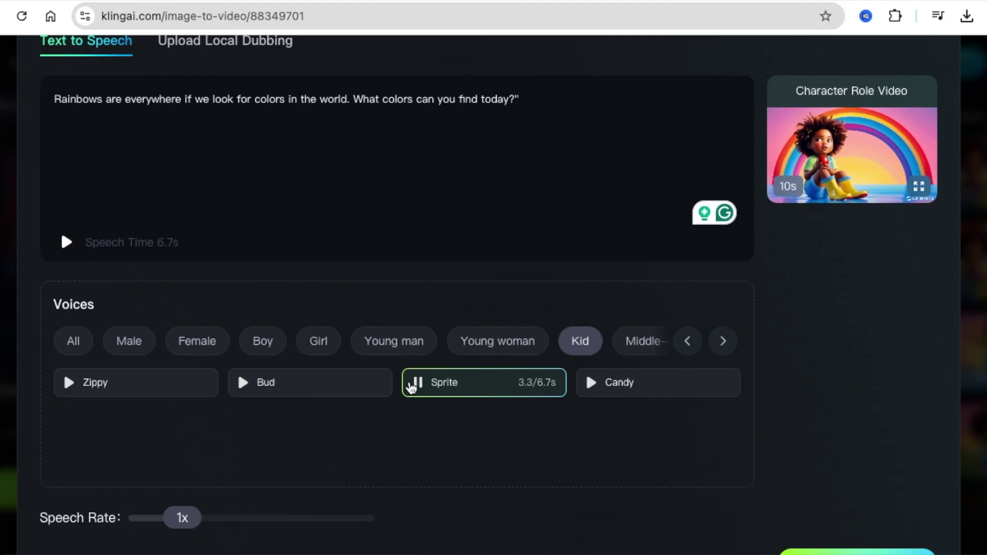
- Generate the lip-synced video with the Kid Sprite voice for 10 credits
scroll(566, 473, "down", 1)
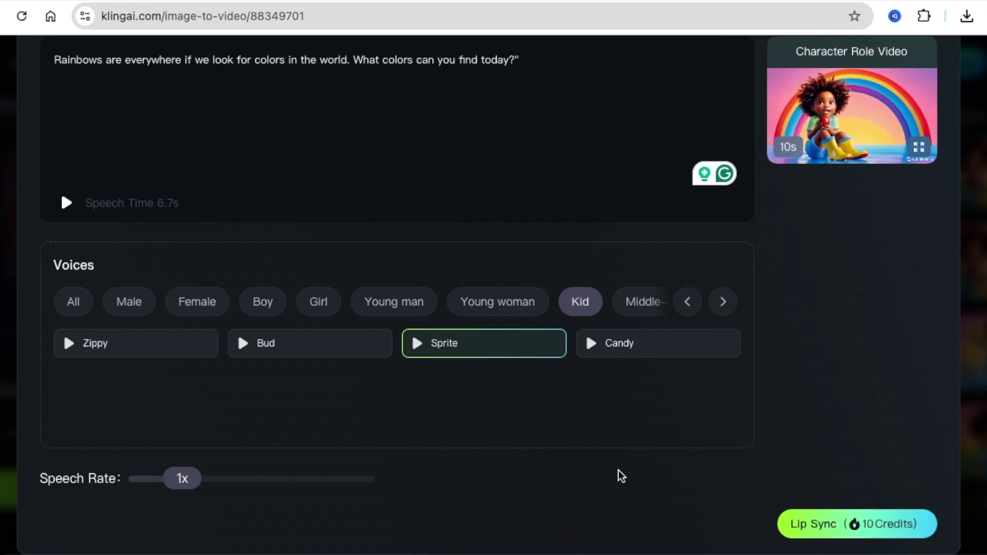
scroll(619, 476, "up", 3)
scroll(618, 475, "down", 3)
scroll(618, 475, "up", 1)
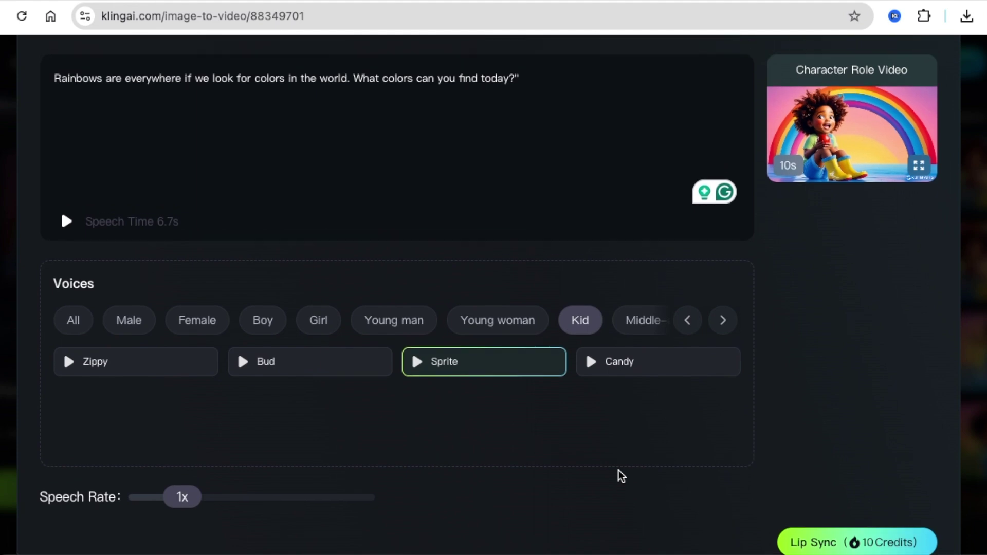
scroll(619, 471, "up", 2)
scroll(618, 470, "down", 3)
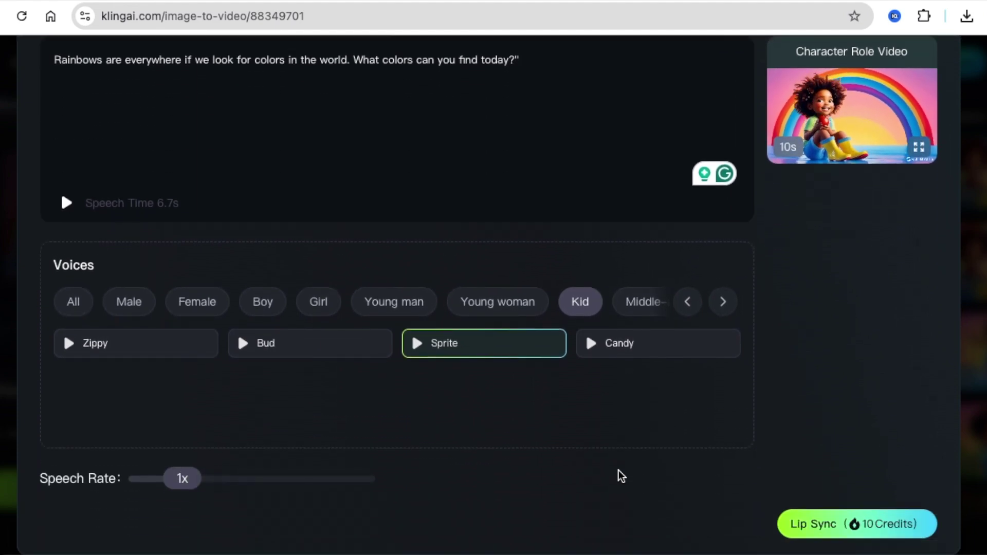
left_click(843, 524)
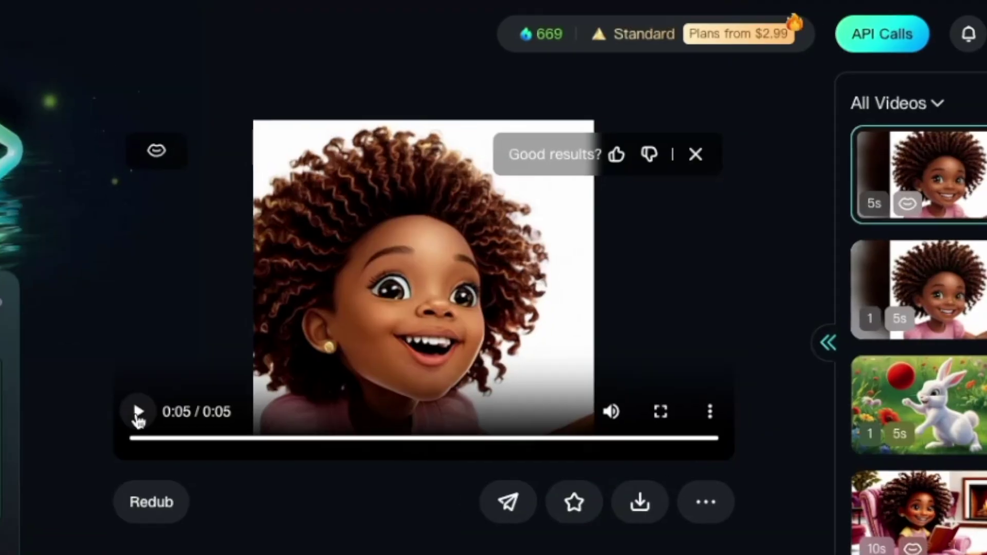
- Replay the lip-synced girl clip and save it via Download with Watermark
left_click(138, 414)
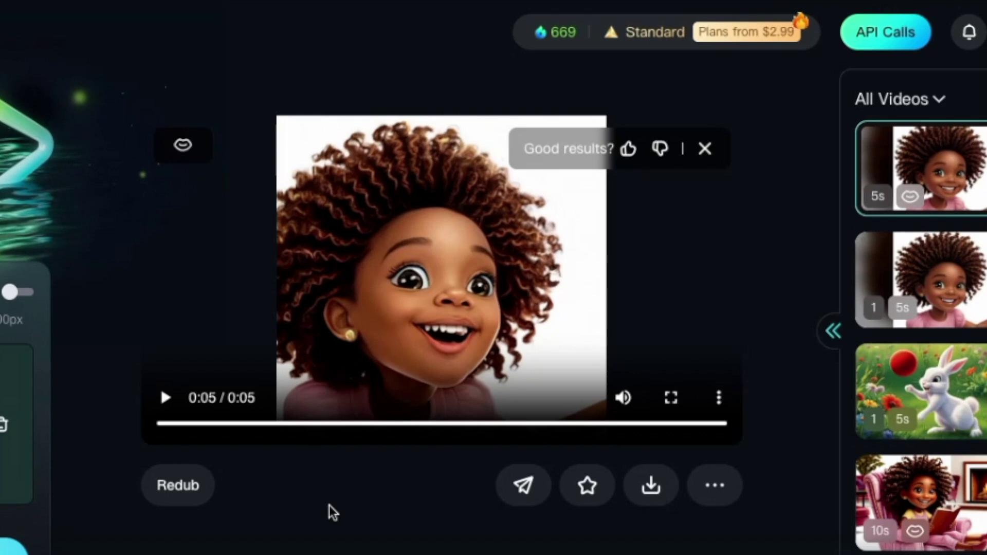
left_click(650, 487)
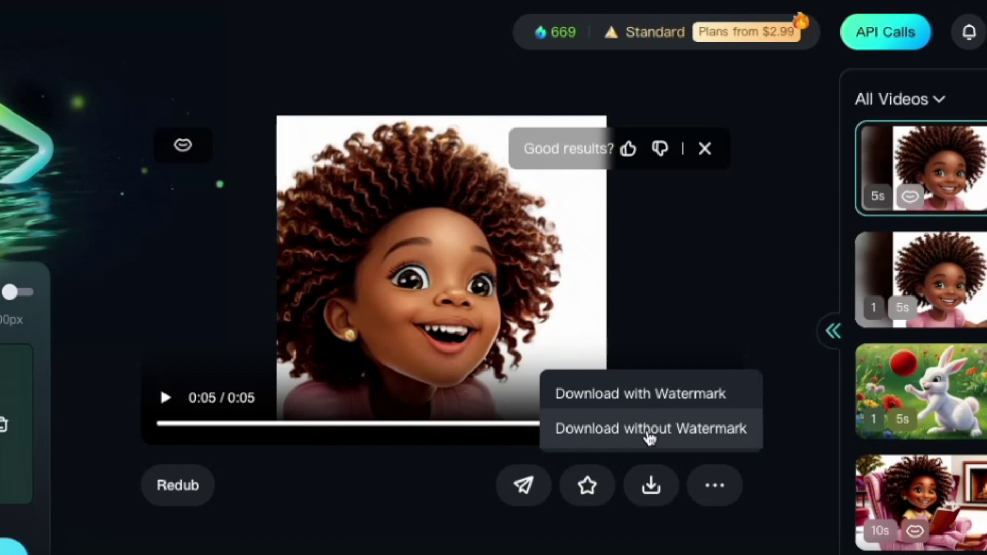
left_click(700, 393)
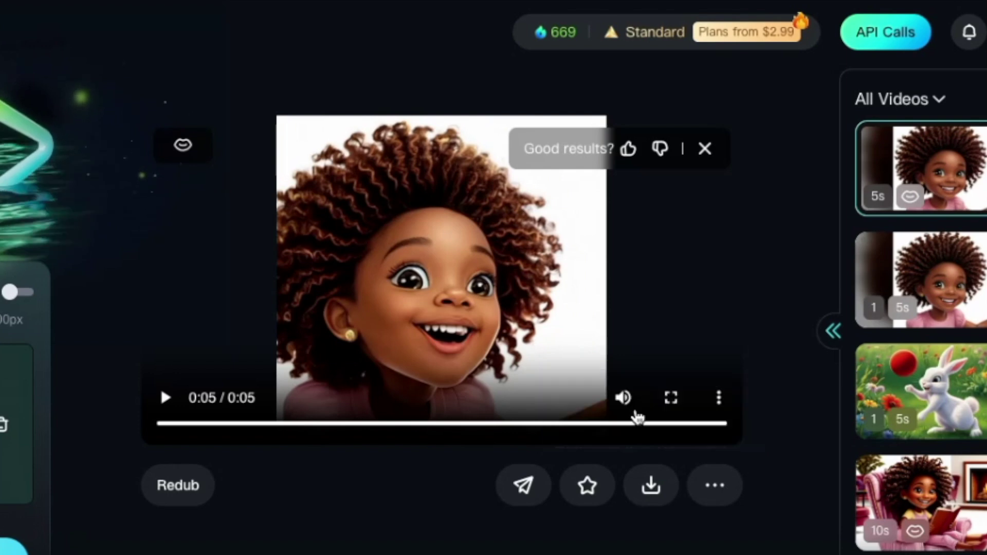